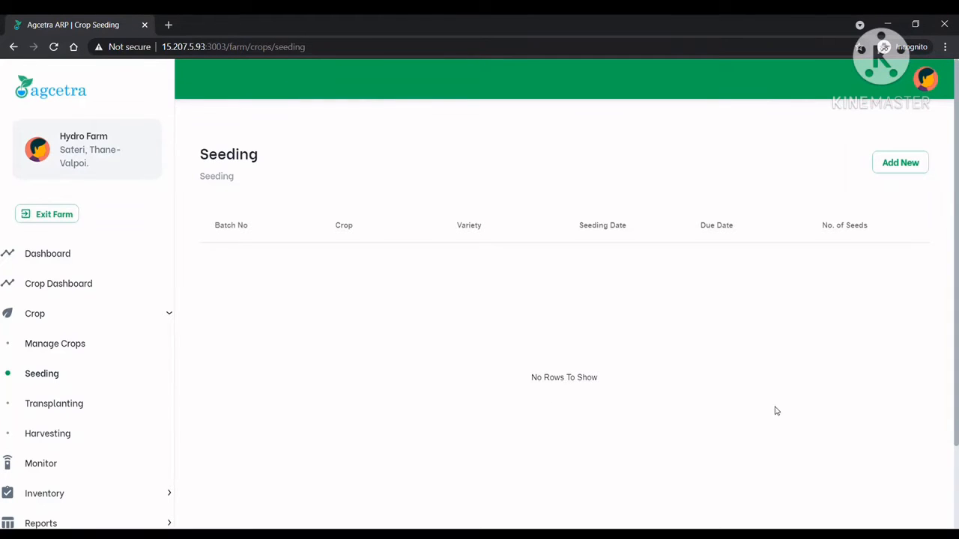
Register a seeding of Lettuce - Lollo Green dated 03/22/2021 with 100 seeds and save it
left_click(918, 167)
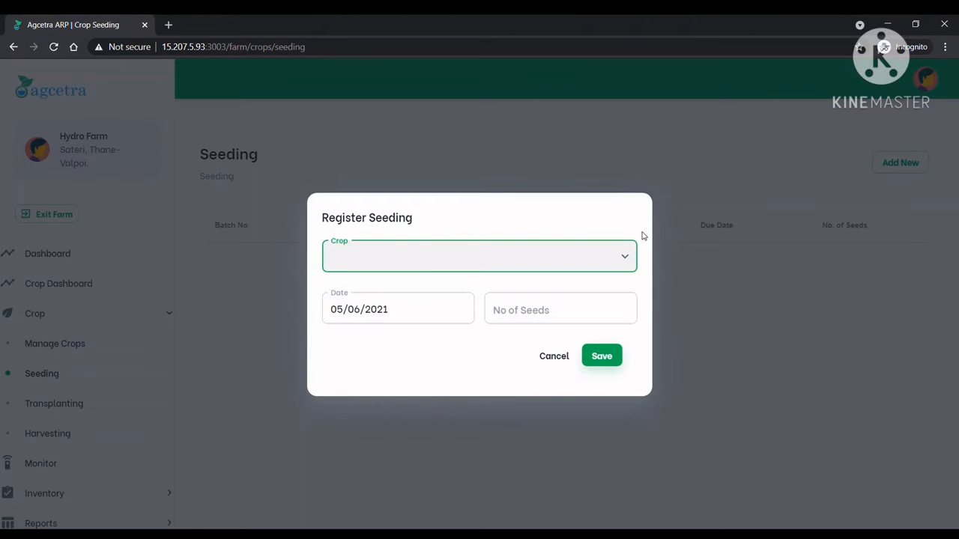
left_click(623, 252)
left_click(567, 271)
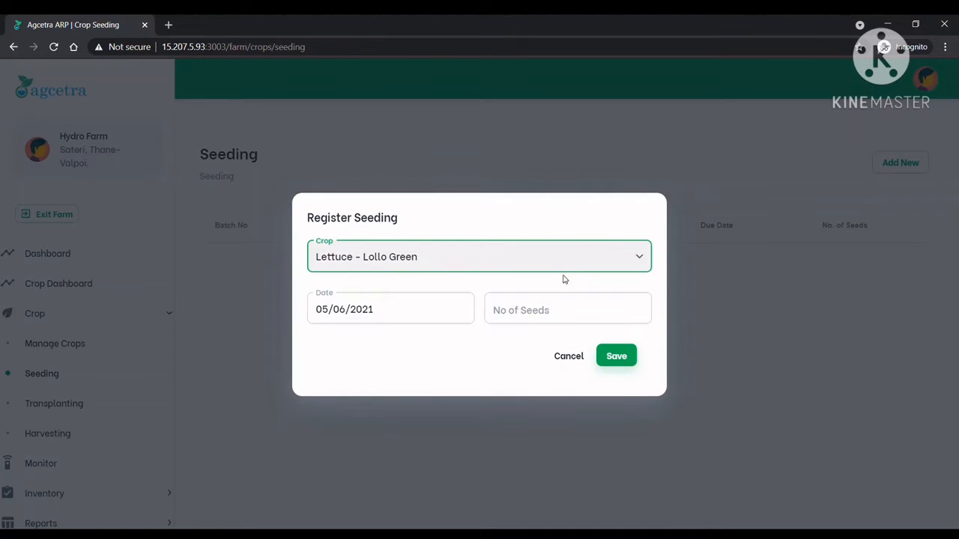
left_click(425, 316)
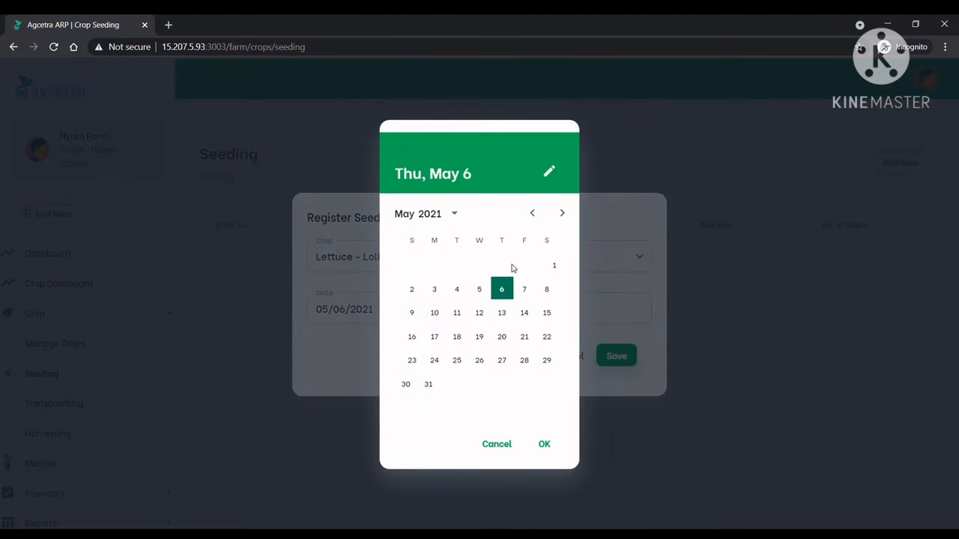
left_click(532, 213)
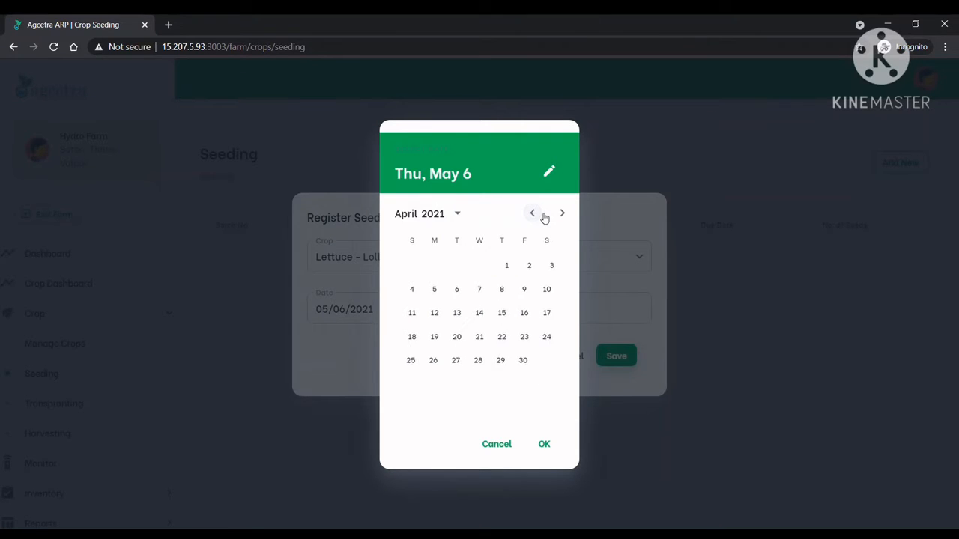
left_click(543, 215)
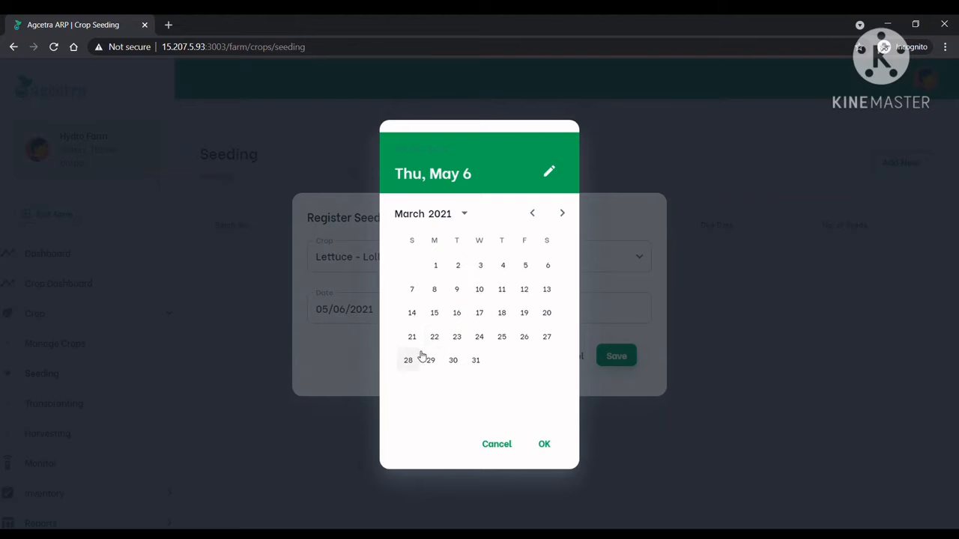
left_click(439, 338)
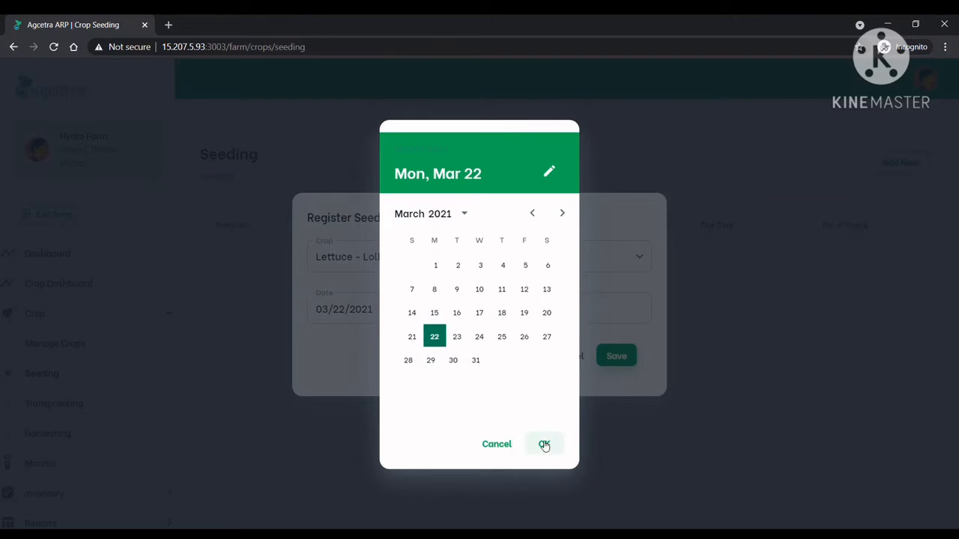
left_click(546, 447)
left_click(586, 314)
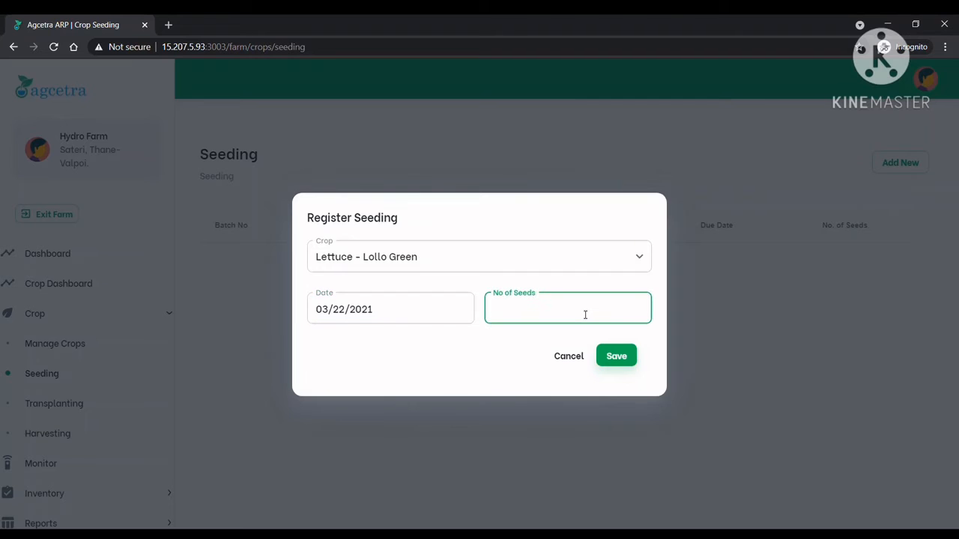
type("100")
left_click(616, 358)
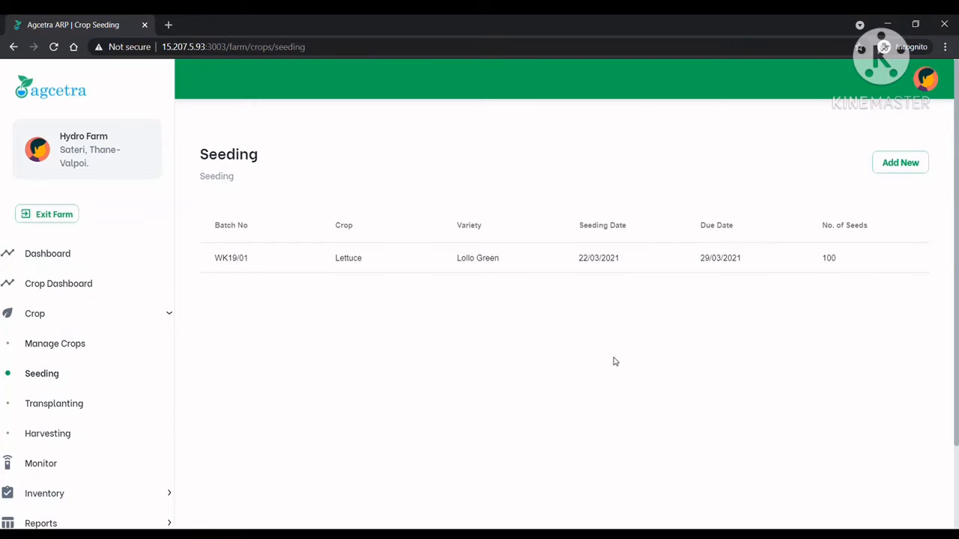
Register another Lettuce - Lollo Green seeding dated 04/29/2021 with 50 seeds and save it
left_click(897, 175)
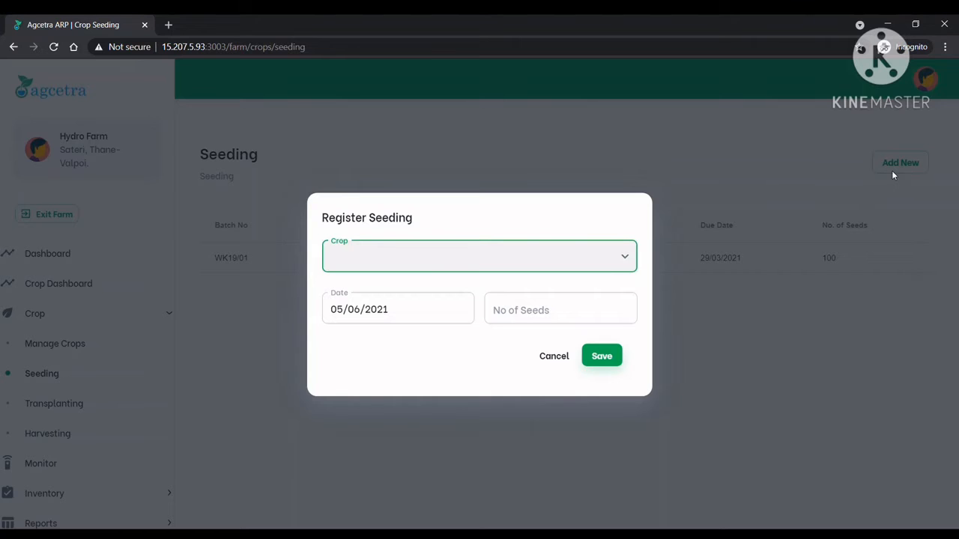
left_click(637, 257)
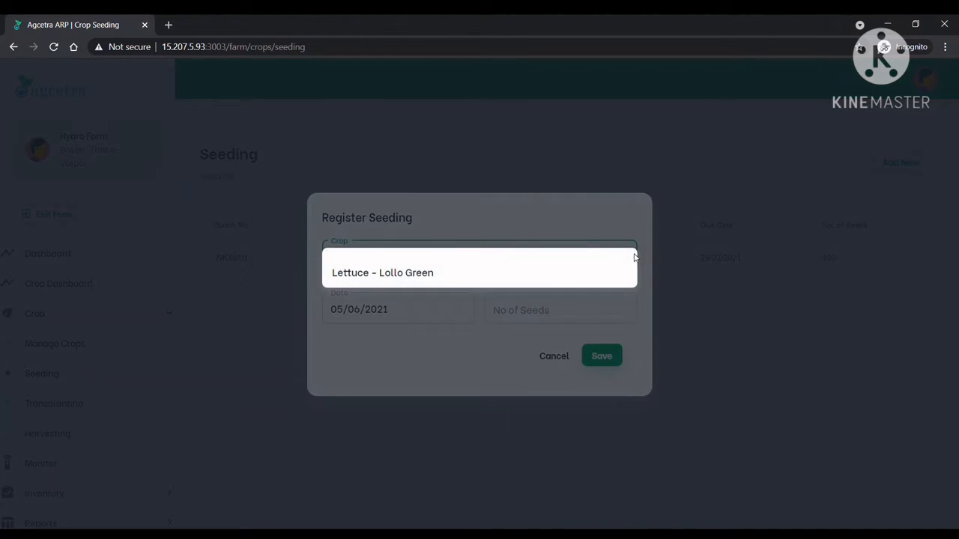
left_click(542, 274)
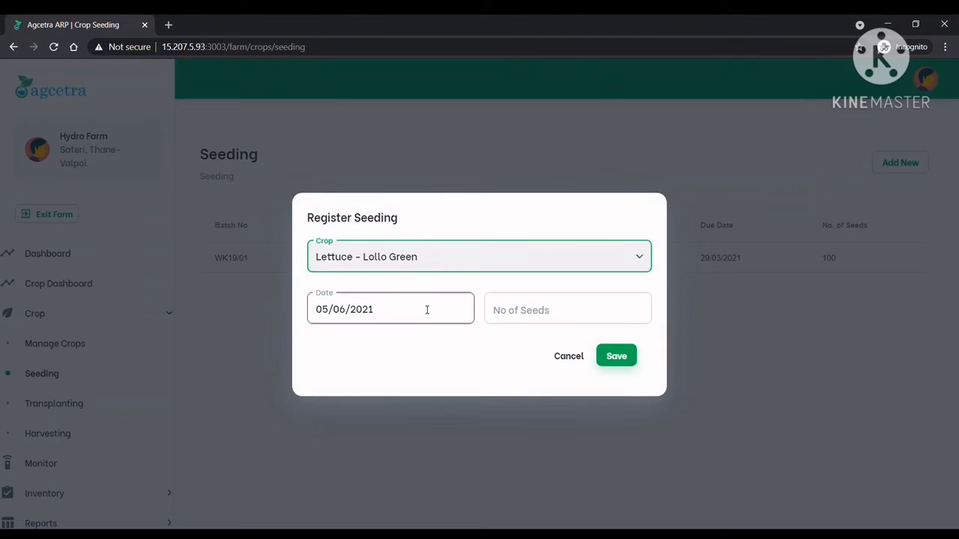
left_click(427, 310)
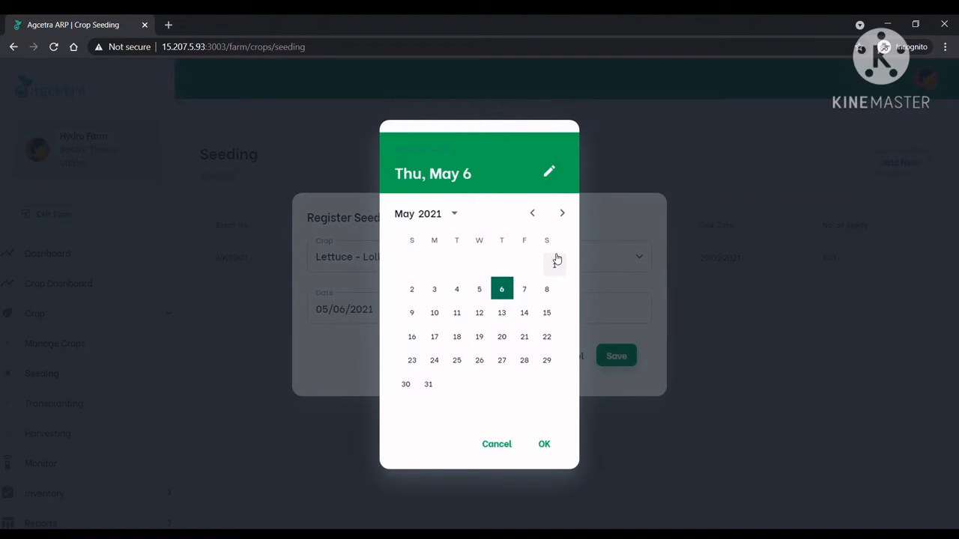
left_click(532, 215)
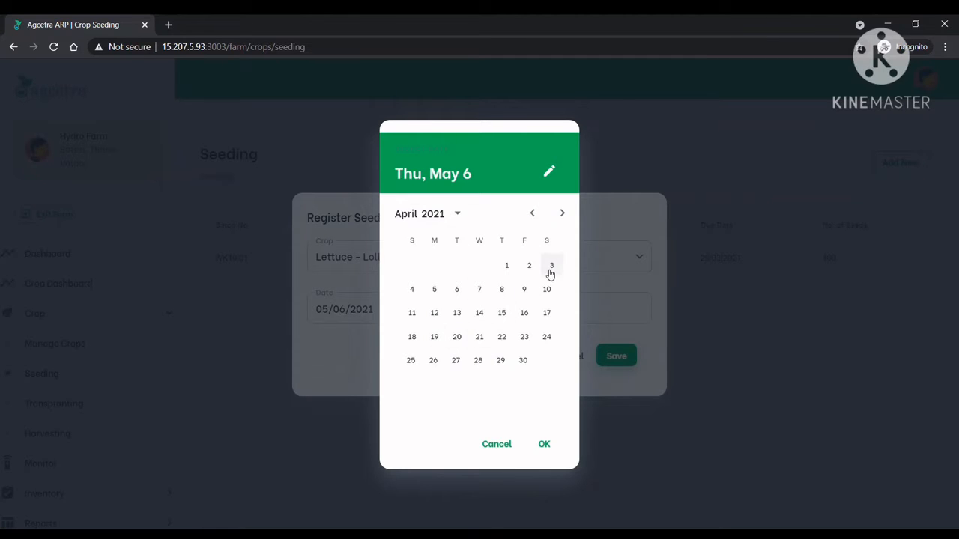
left_click(501, 362)
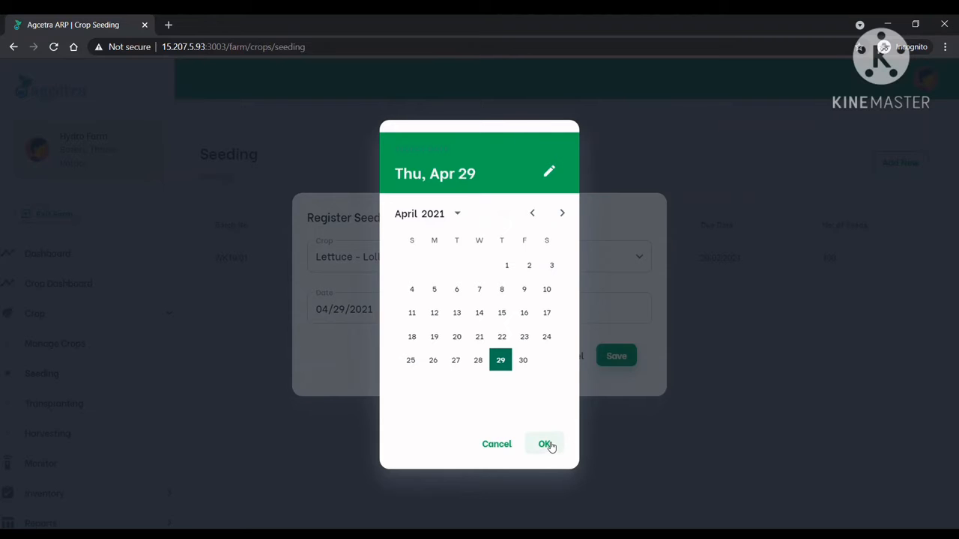
left_click(547, 447)
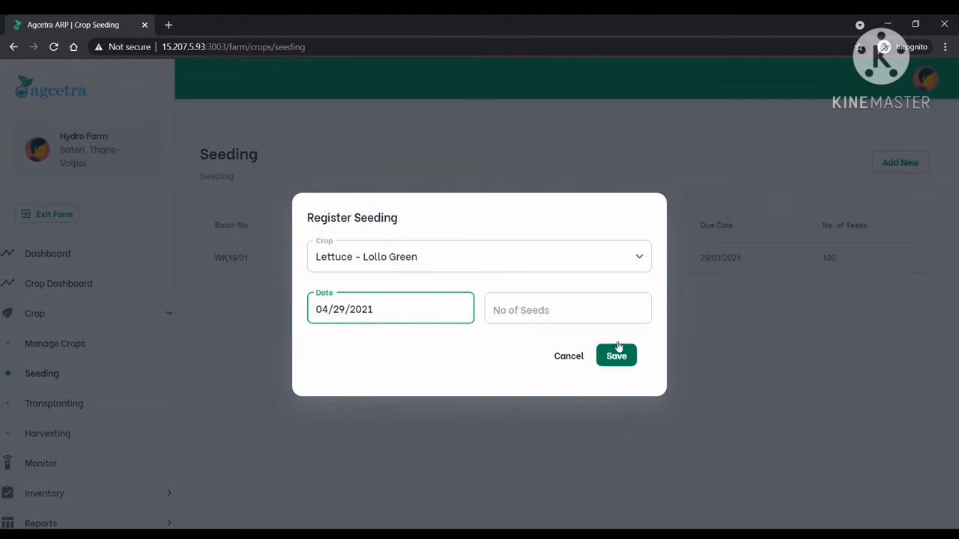
left_click(601, 312)
type("50")
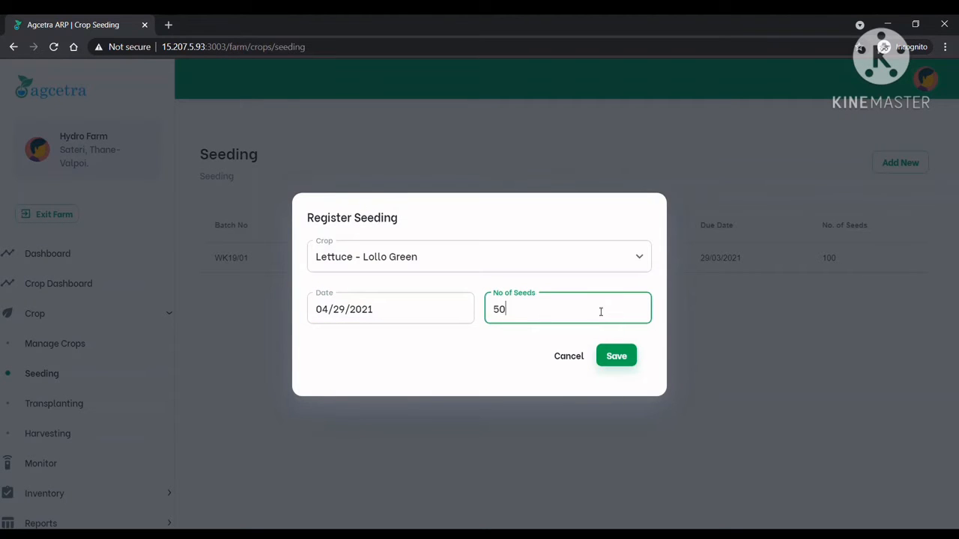
left_click(626, 357)
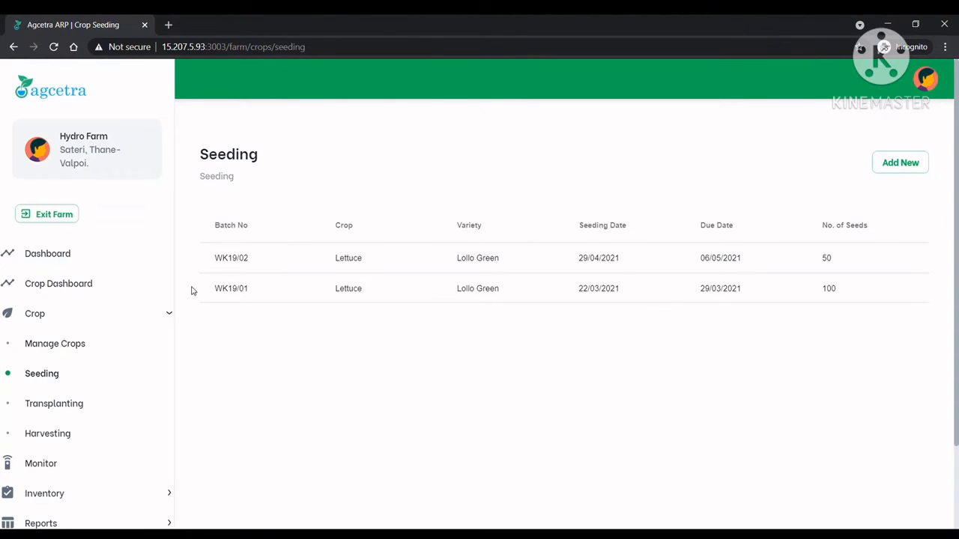
Open the Transplanting page and widen the Batch No, Current Stage and Next Action columns so their contents are readable
left_click(38, 408)
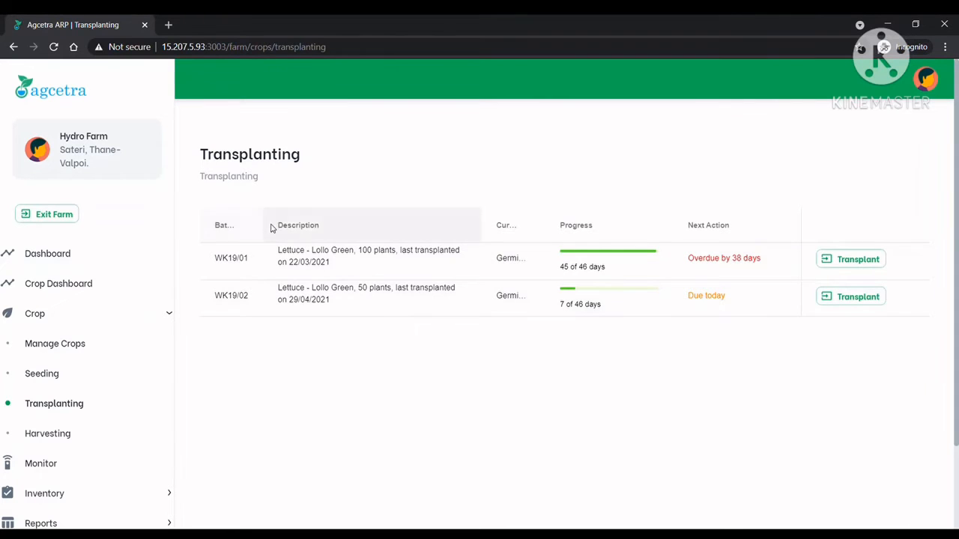
left_click_drag(265, 228, 299, 232)
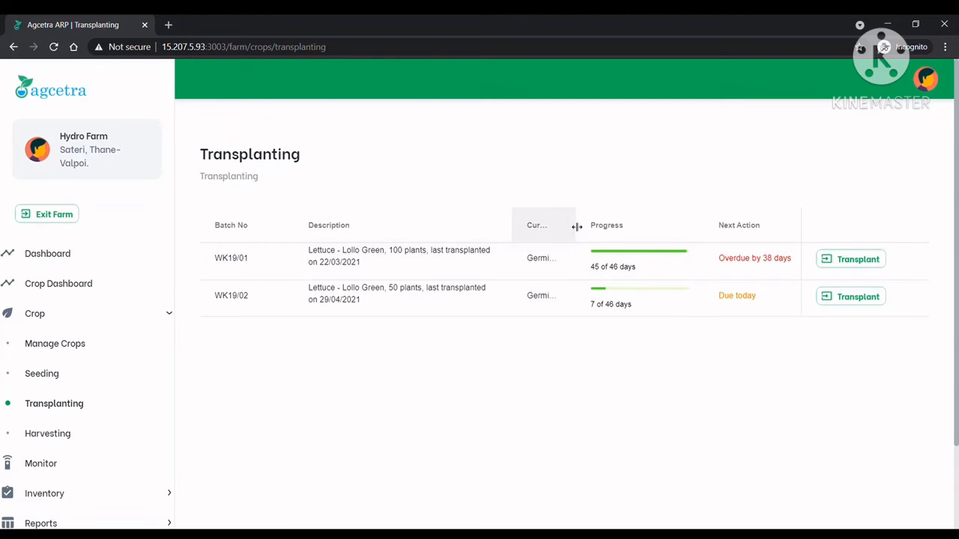
left_click_drag(577, 227, 611, 232)
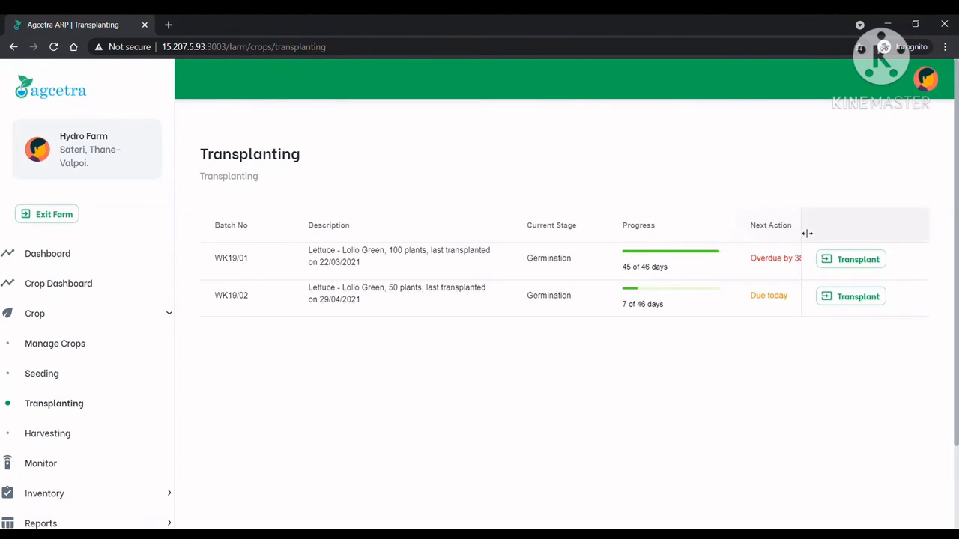
left_click_drag(806, 233, 845, 242)
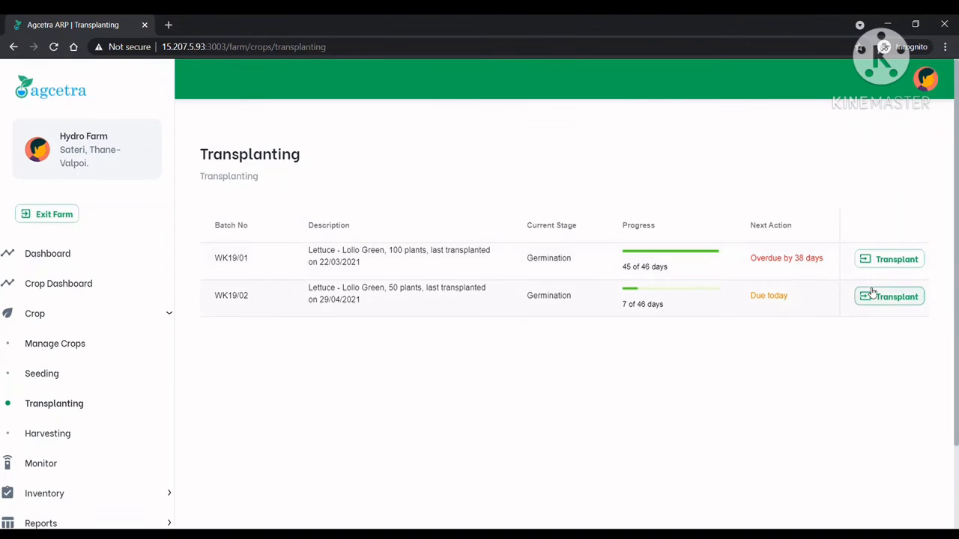
Transplant batch WK19/01 from germination to its next stage with the date 03/29/2021
left_click(903, 267)
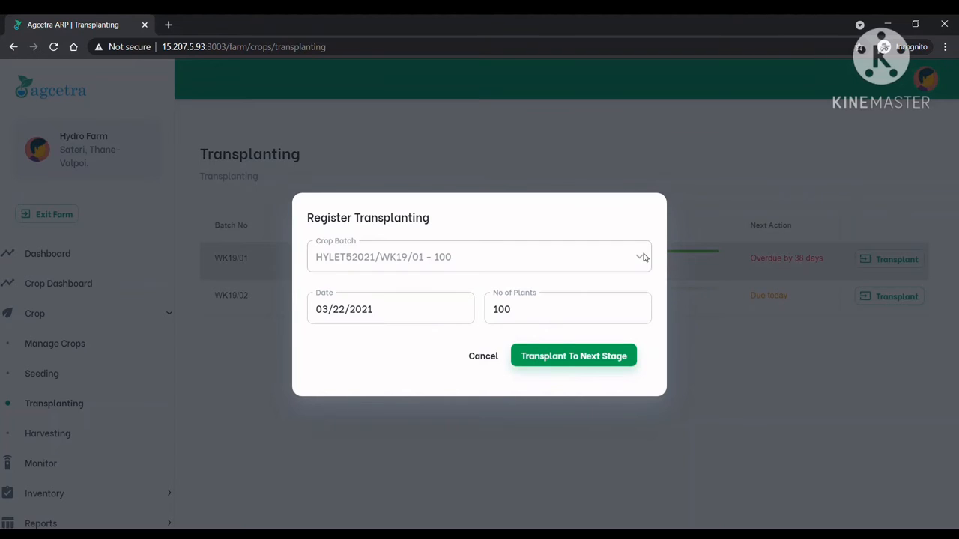
left_click(402, 304)
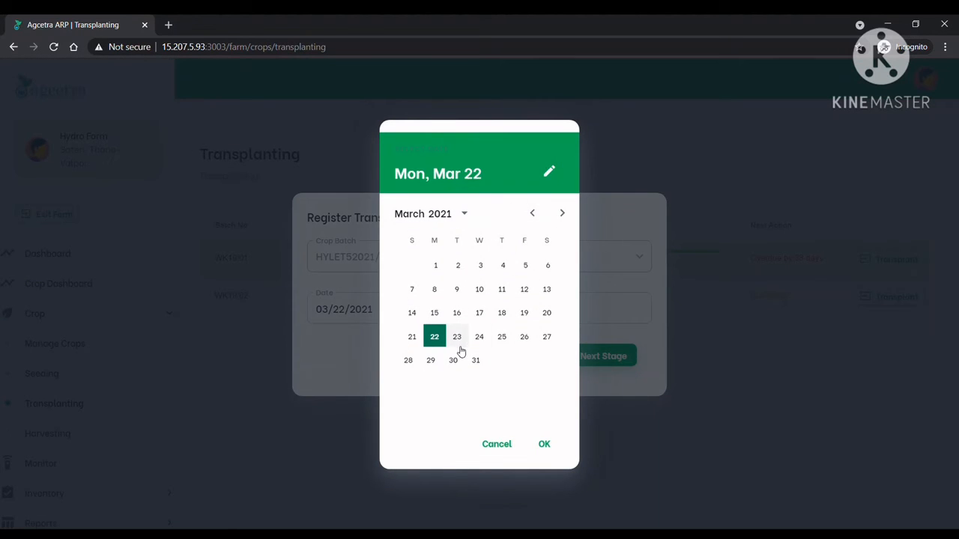
left_click(432, 362)
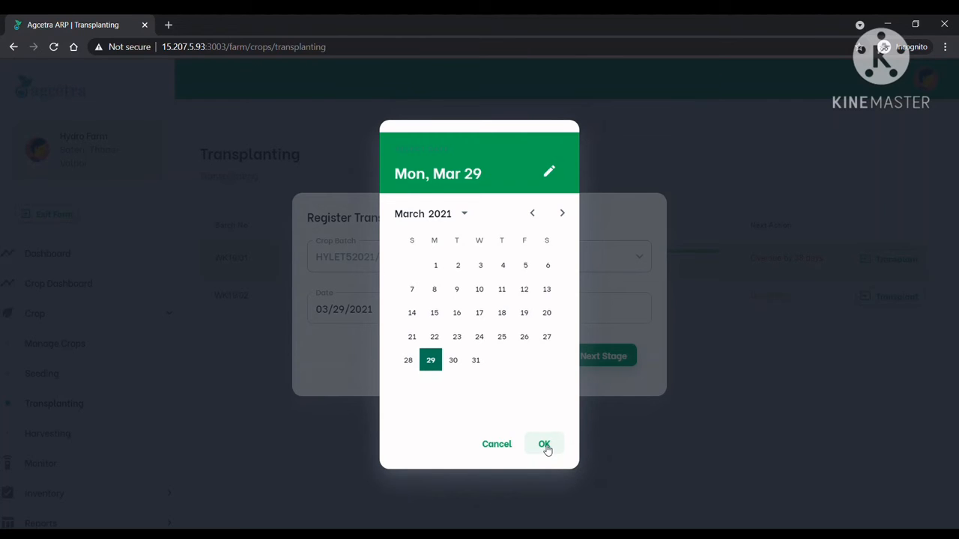
left_click(545, 445)
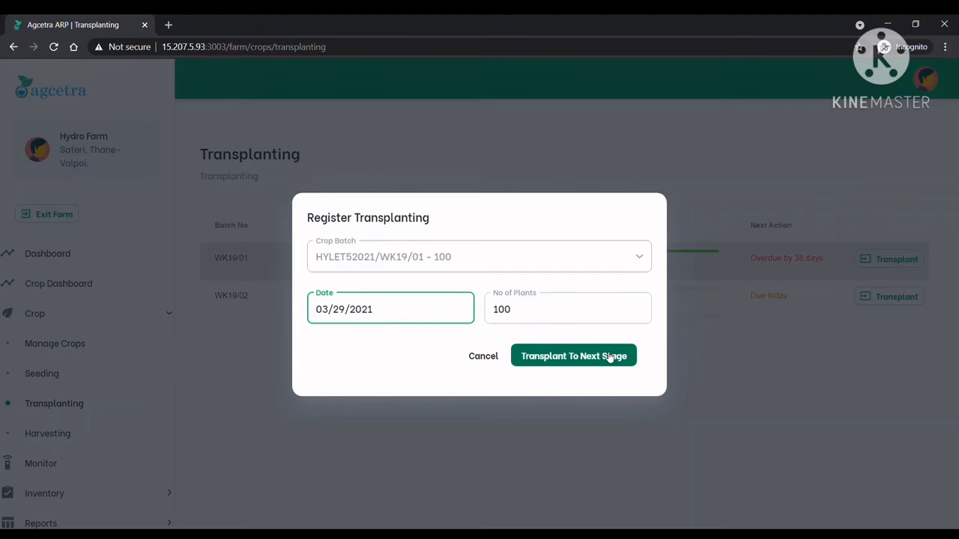
left_click(610, 357)
left_click(610, 357)
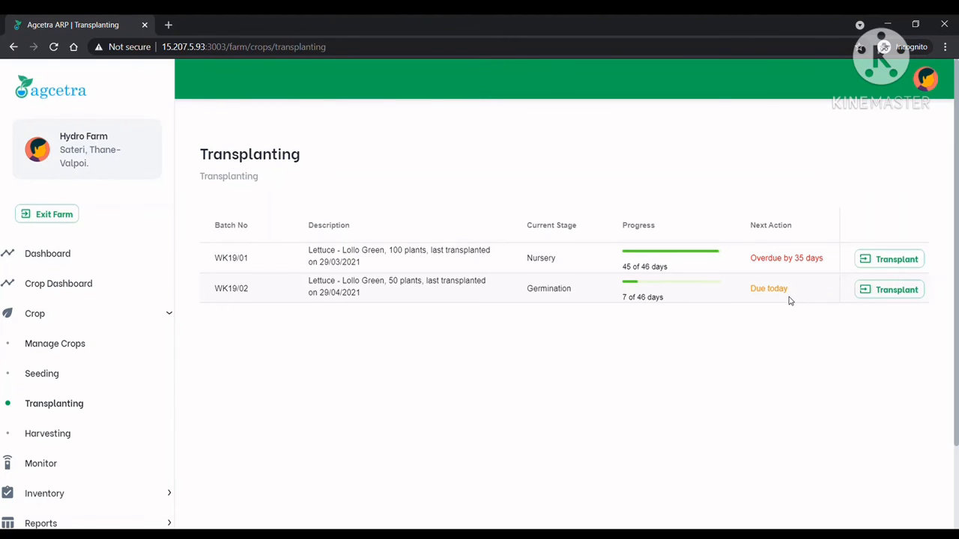
Transplant batch WK19/02 from germination to its next stage with the date 05/06/2021
left_click(884, 292)
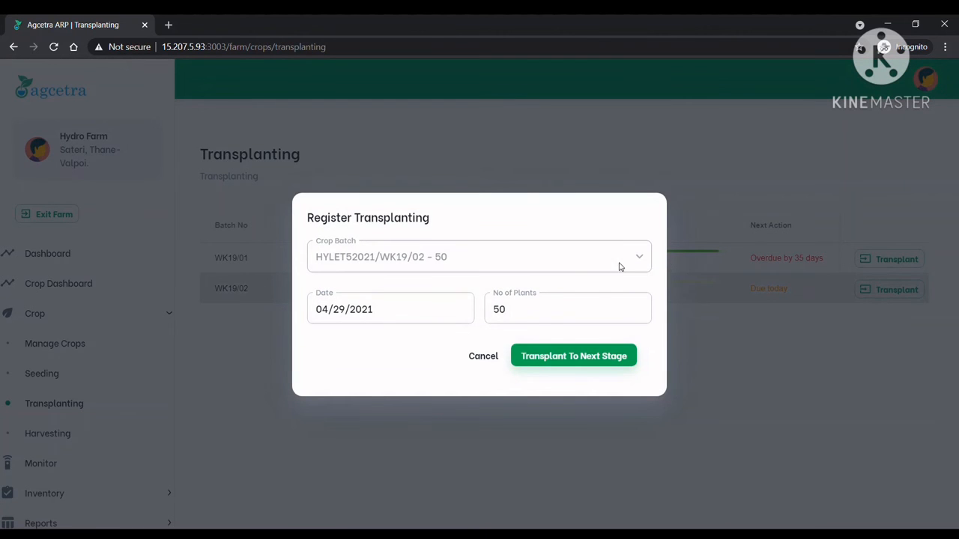
left_click(408, 320)
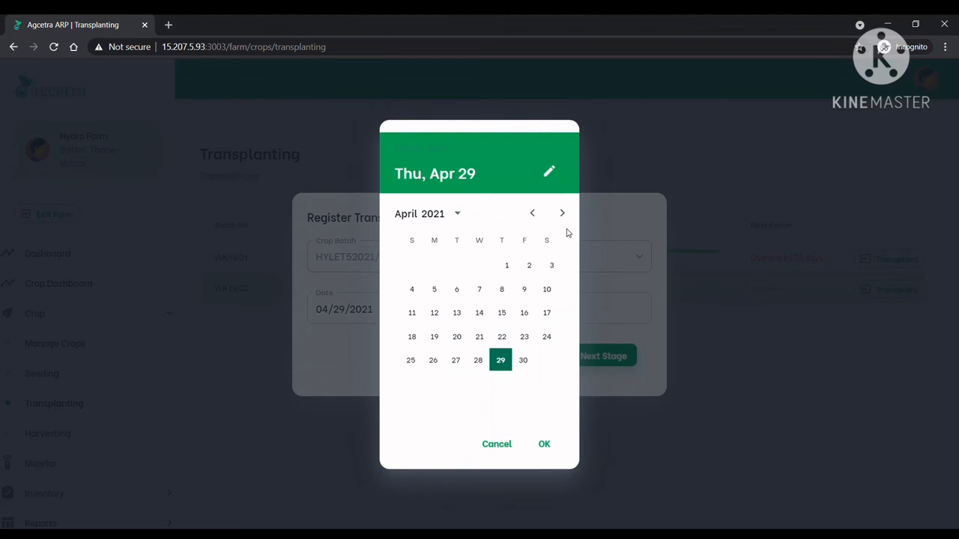
left_click(563, 214)
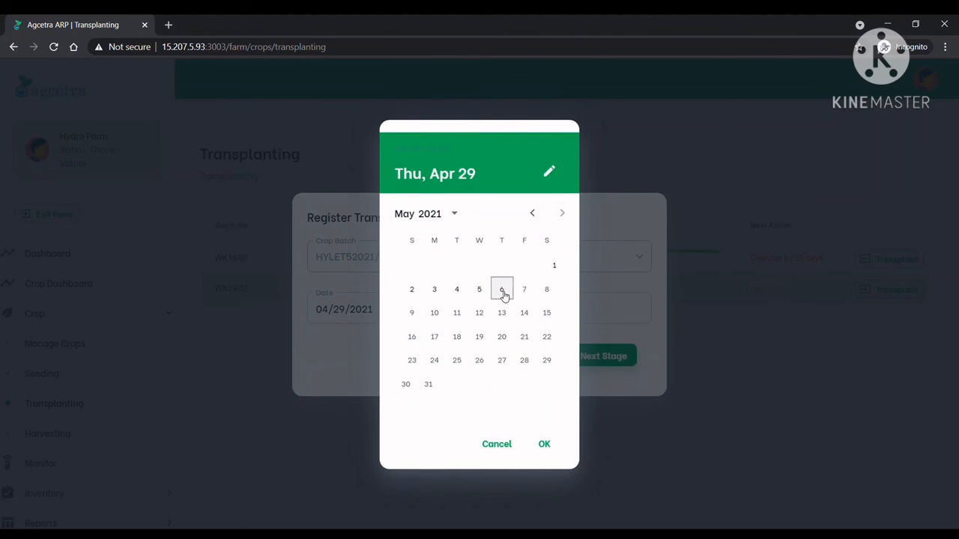
left_click(503, 293)
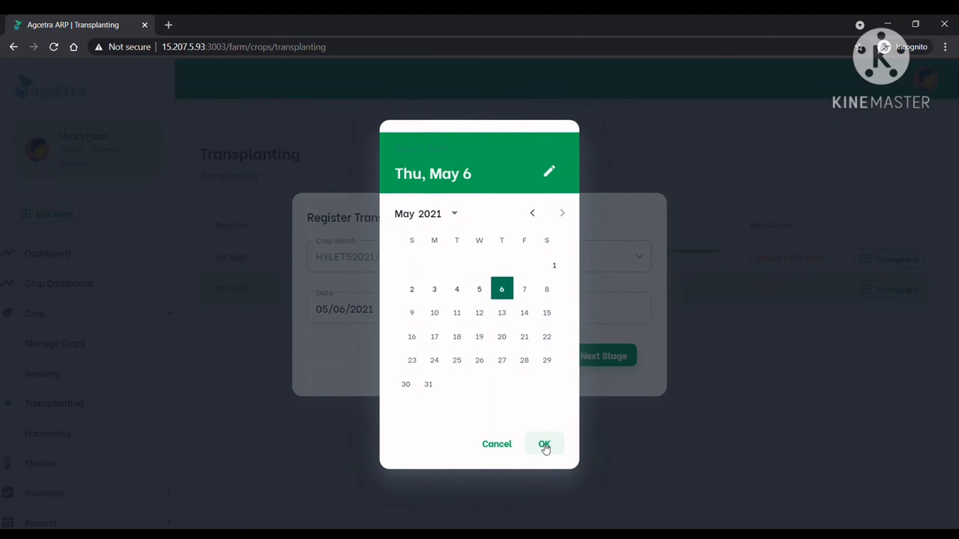
left_click(544, 446)
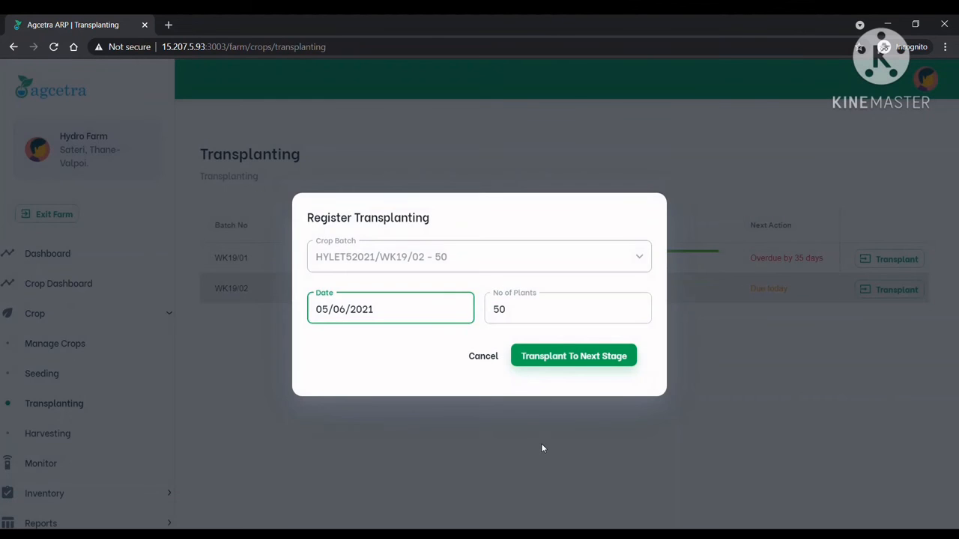
left_click(572, 312)
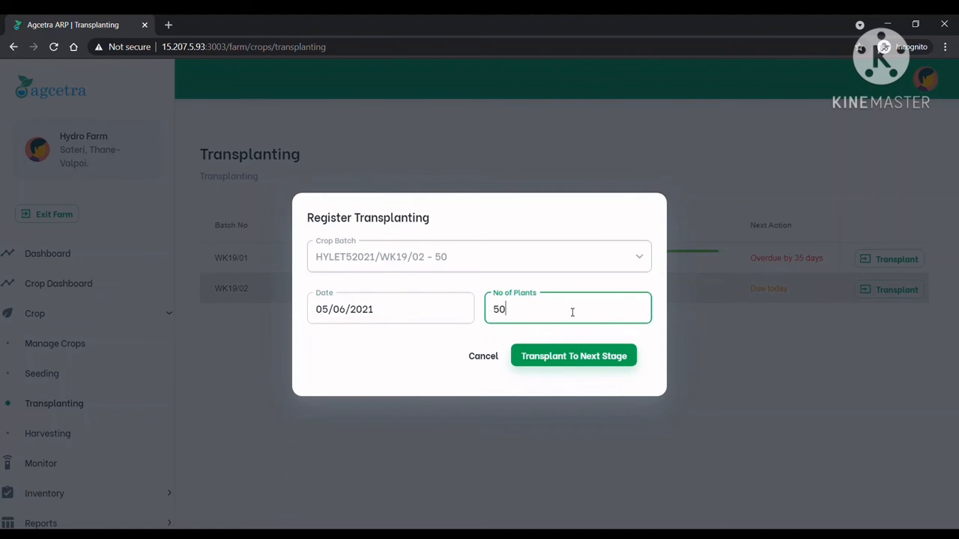
left_click(592, 365)
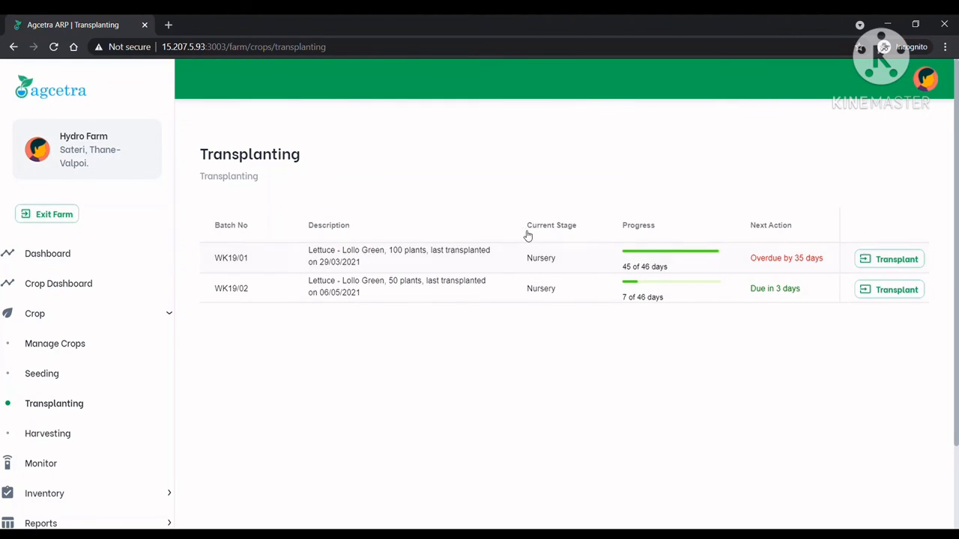
Open the transplanting registration for batch WK19/01 in the nursery stage
left_click(921, 259)
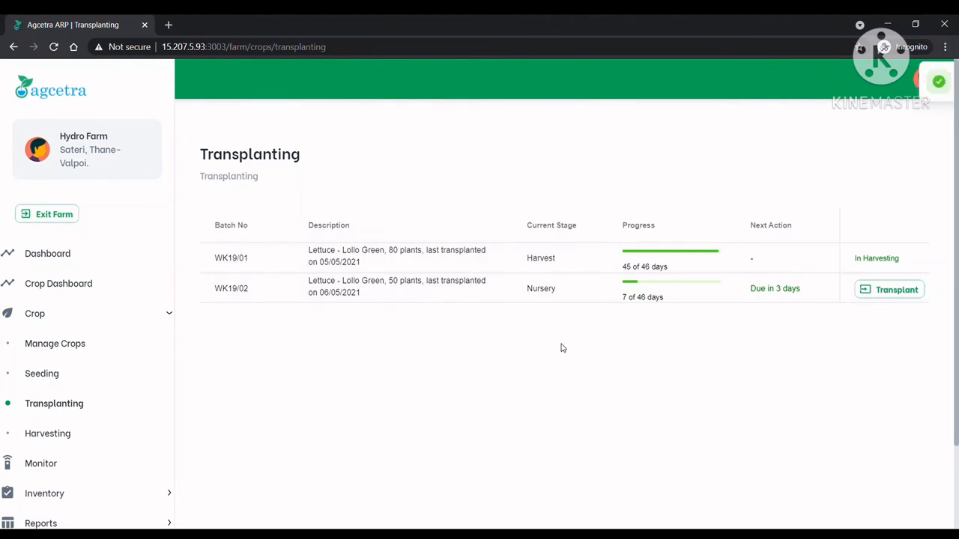